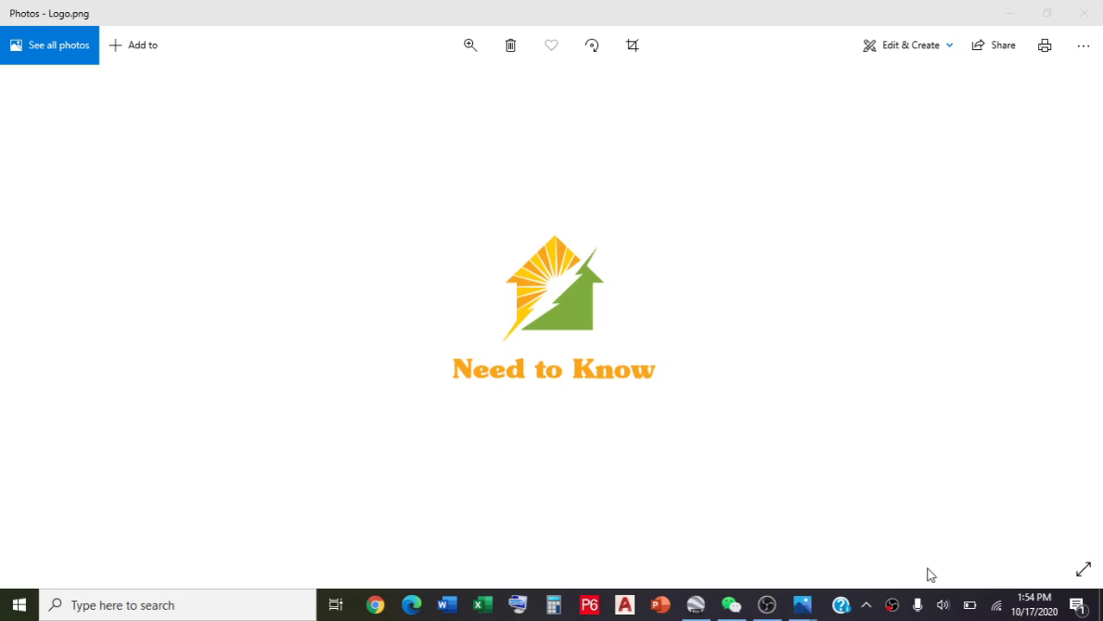
Minimize the Logo.png window and bring up the Pic 11.png UTM/DMS/DD diagram in Photos
click(1010, 13)
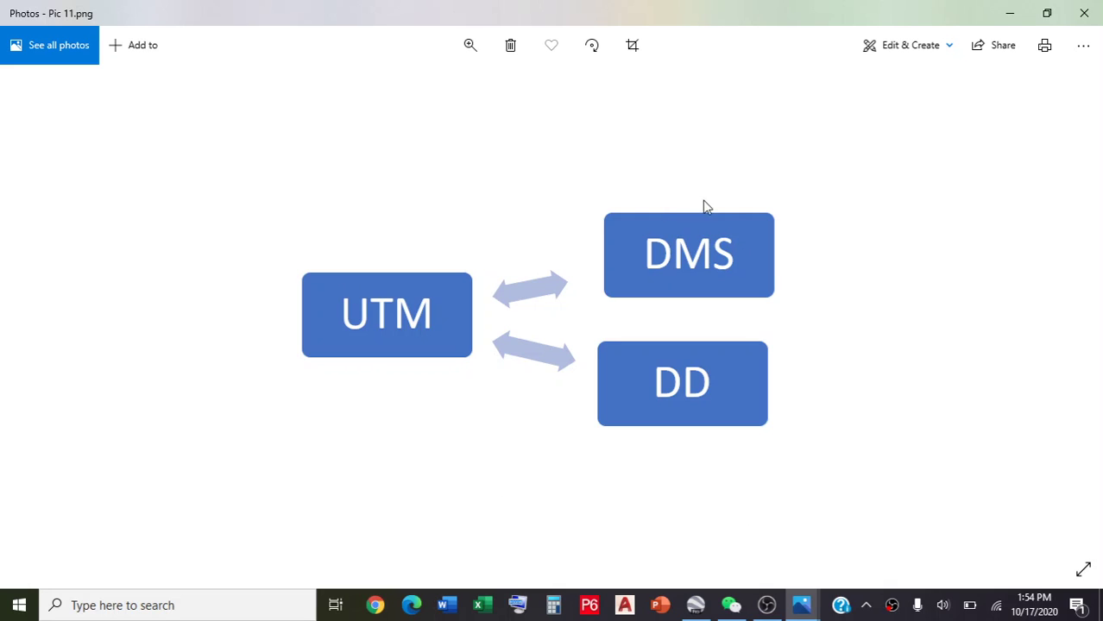
click(800, 606)
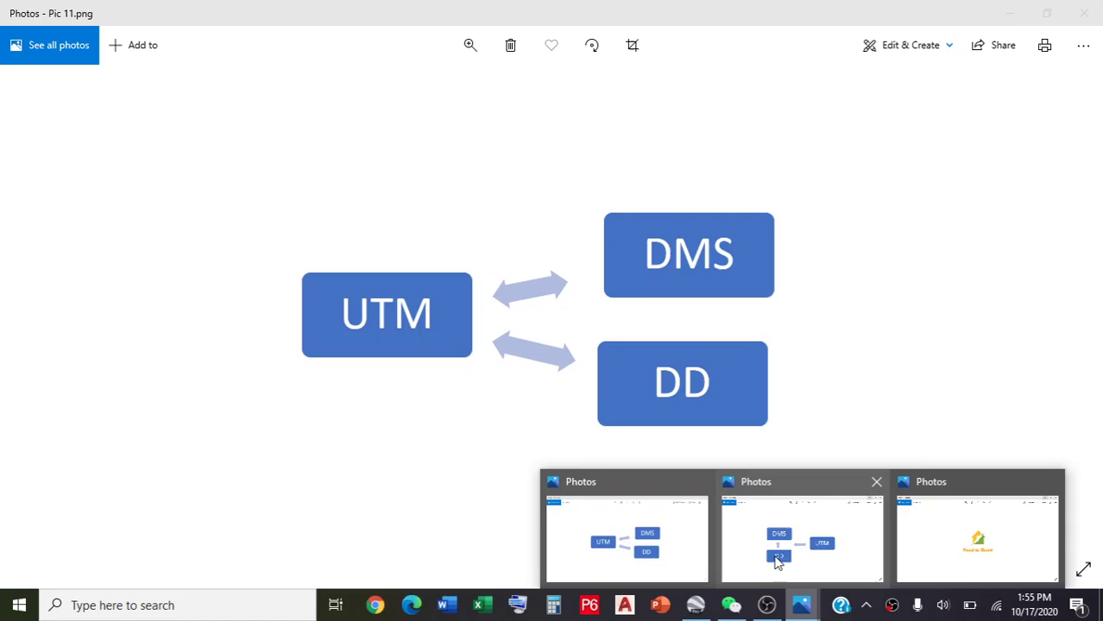
click(793, 549)
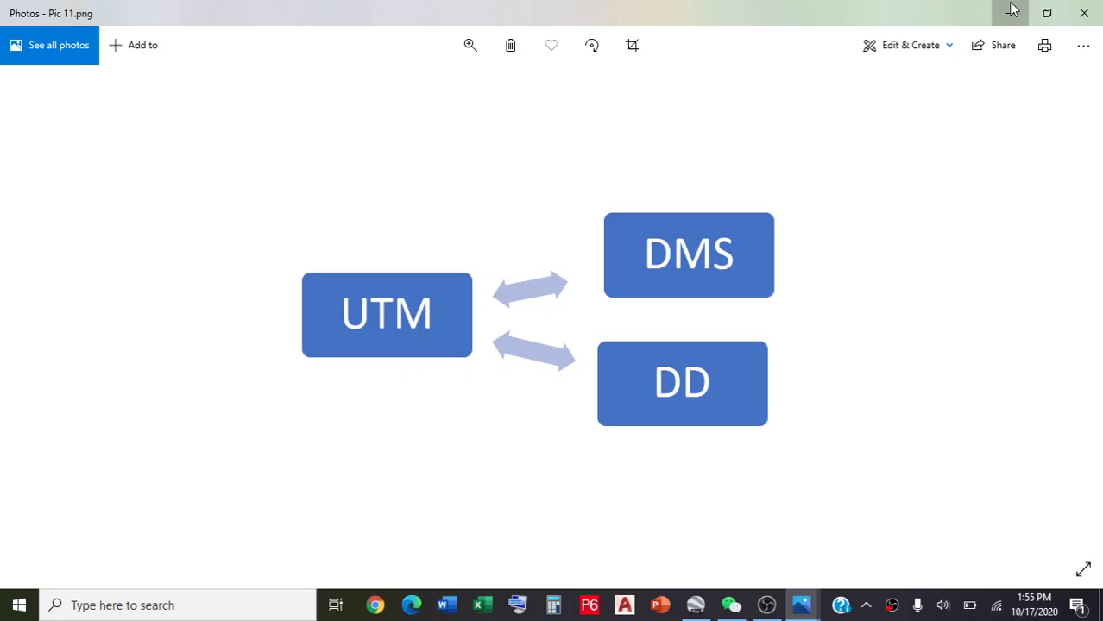
Launch the LatLong converter from the desktop and switch it to the Bulk Excel-file conversion tab
click(1009, 11)
double_click(332, 350)
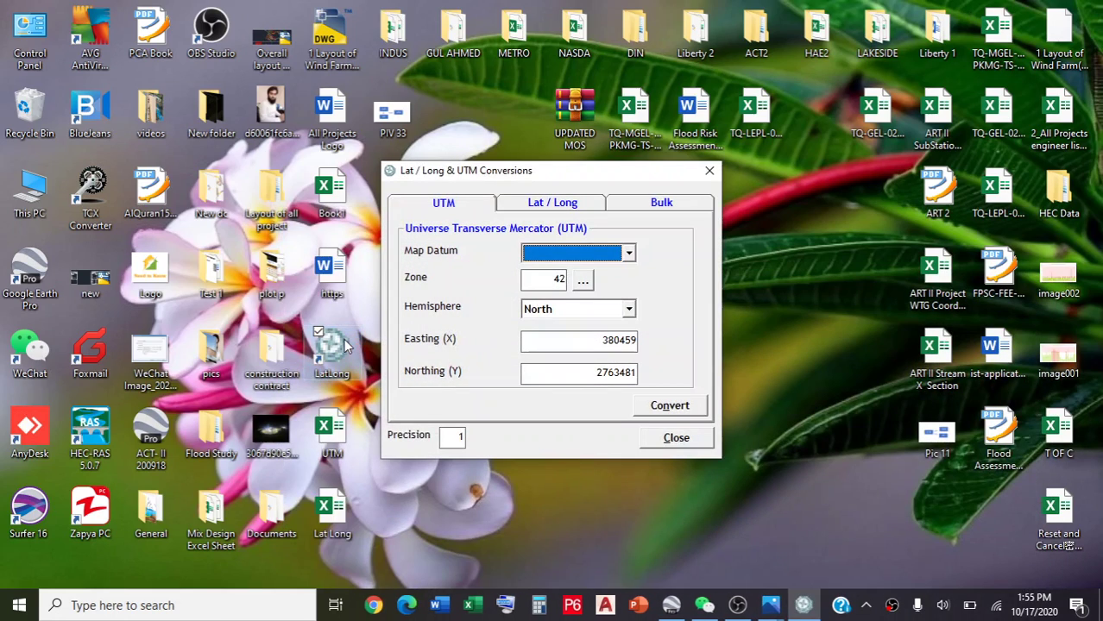
drag(580, 178, 686, 82)
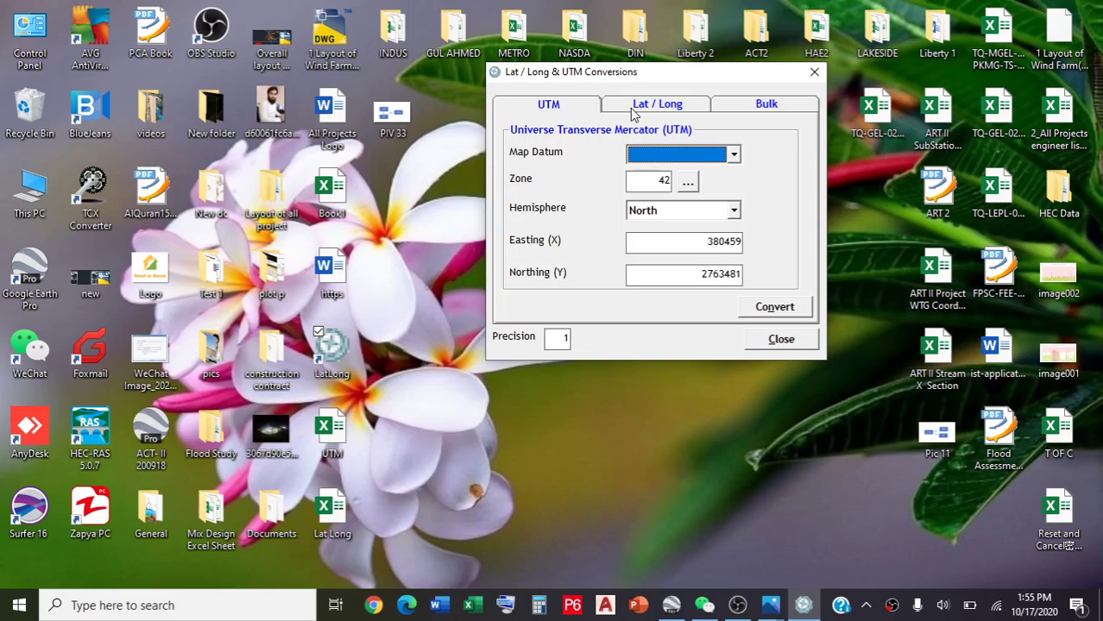
click(783, 107)
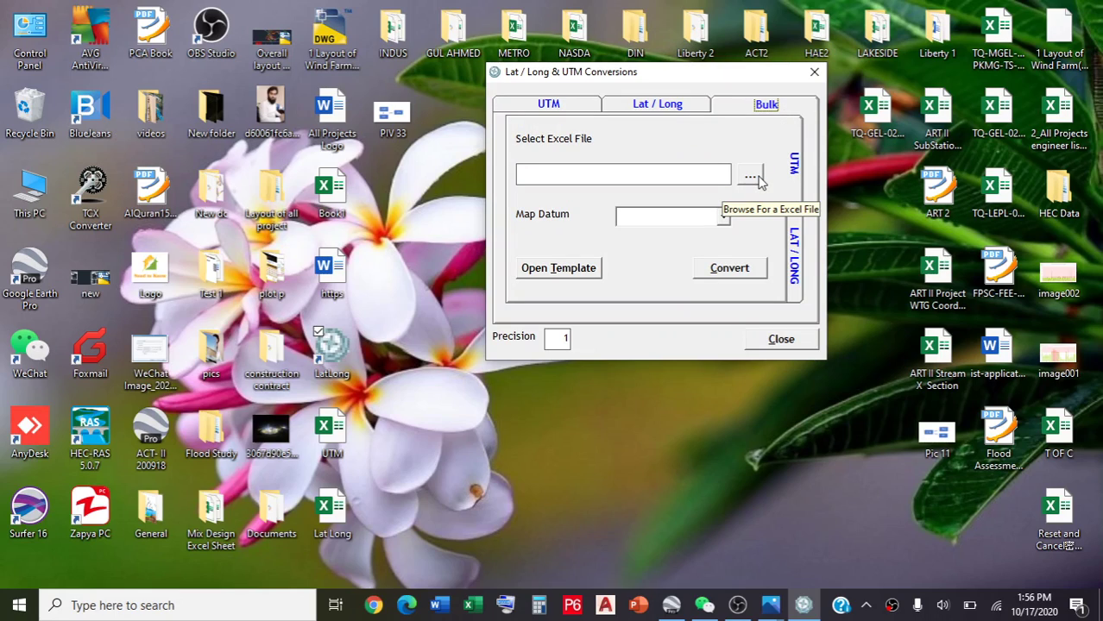
click(750, 183)
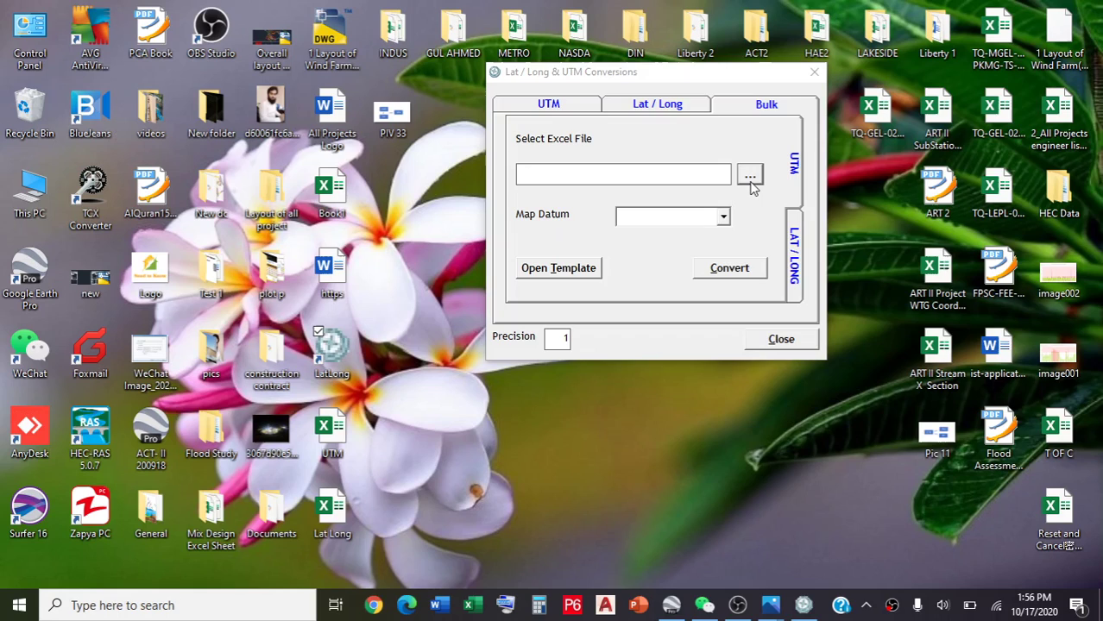
scroll(751, 285, down, 1)
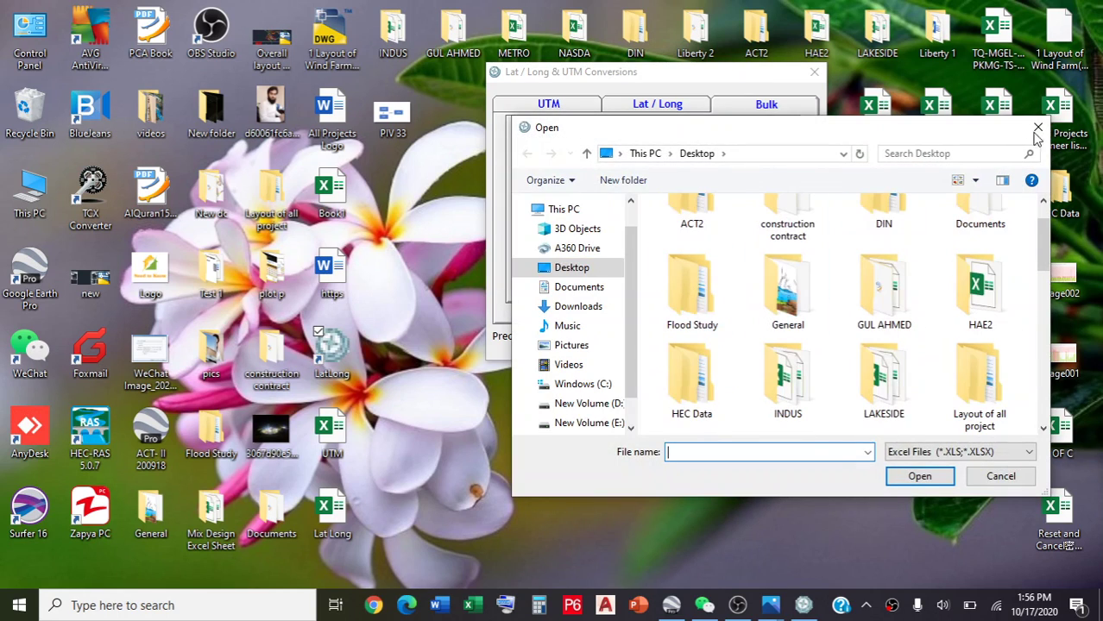
click(1038, 128)
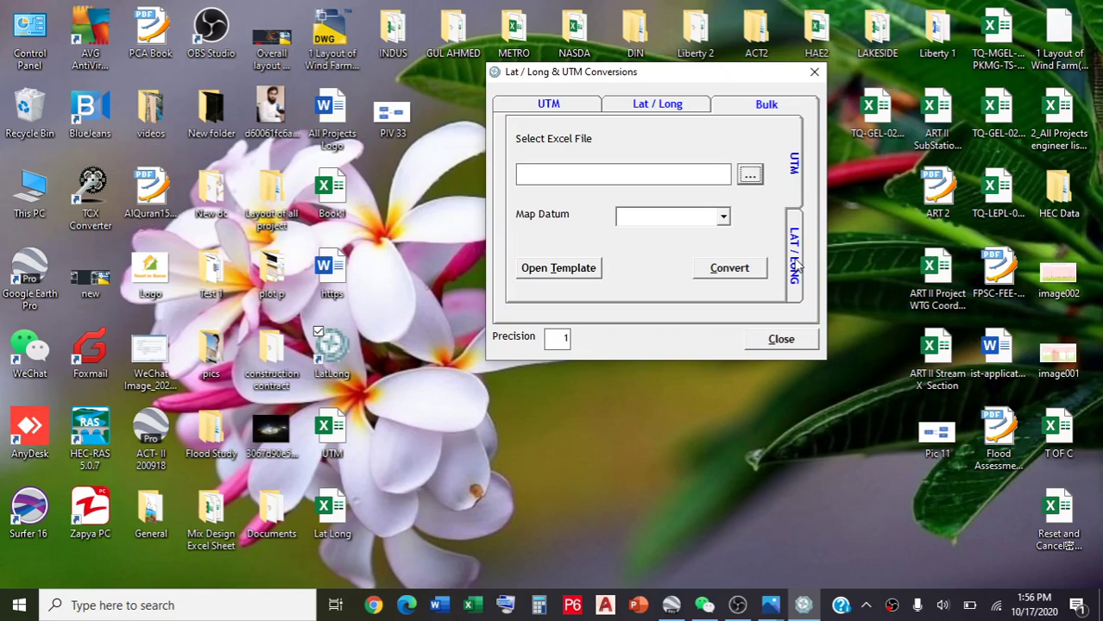
Open the LAT/LONG bulk template in Excel and save it to the Desktop as Lat-Long_Input1
click(798, 256)
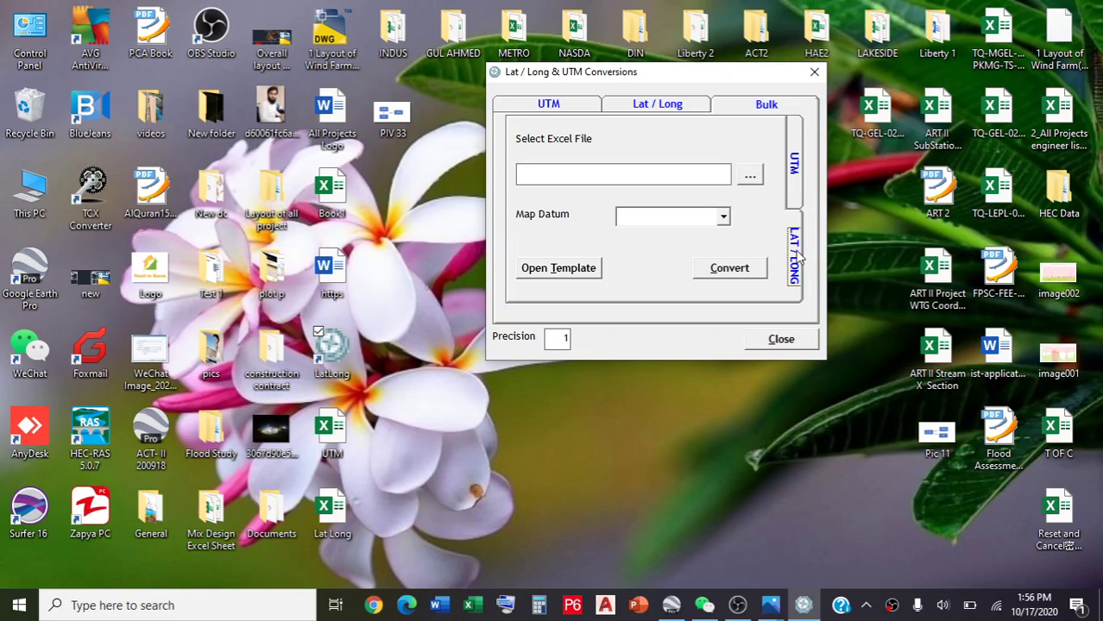
click(579, 274)
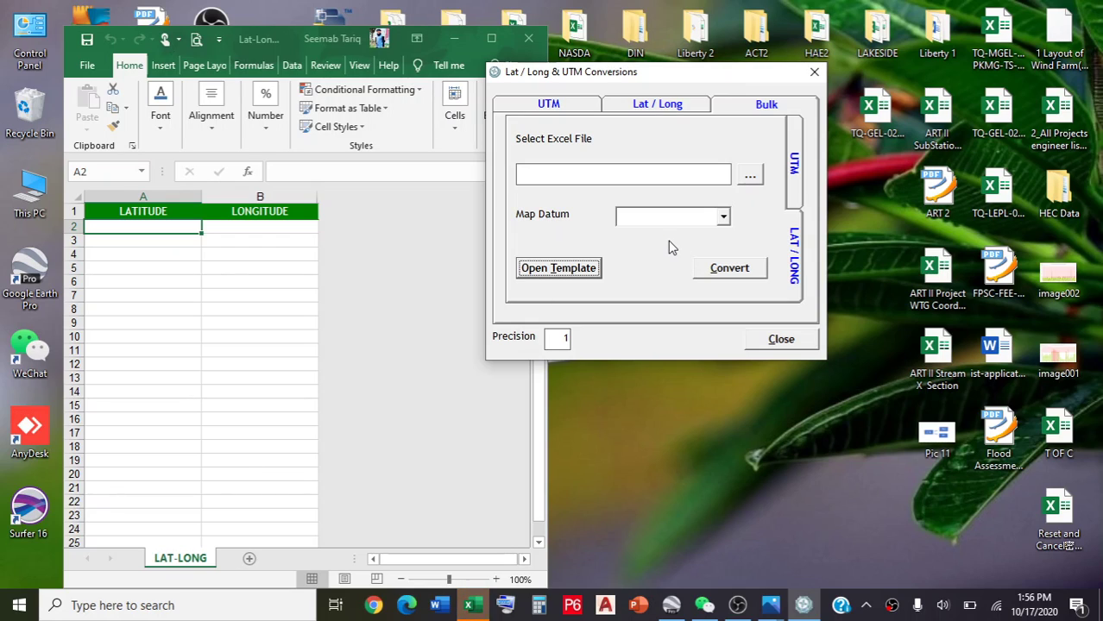
click(88, 67)
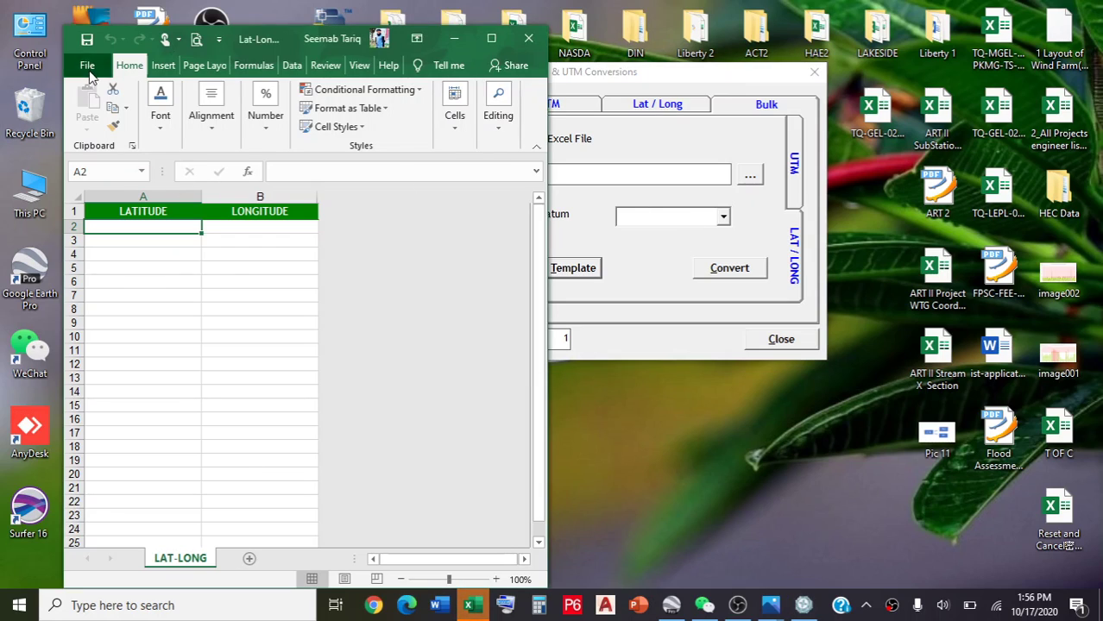
click(115, 290)
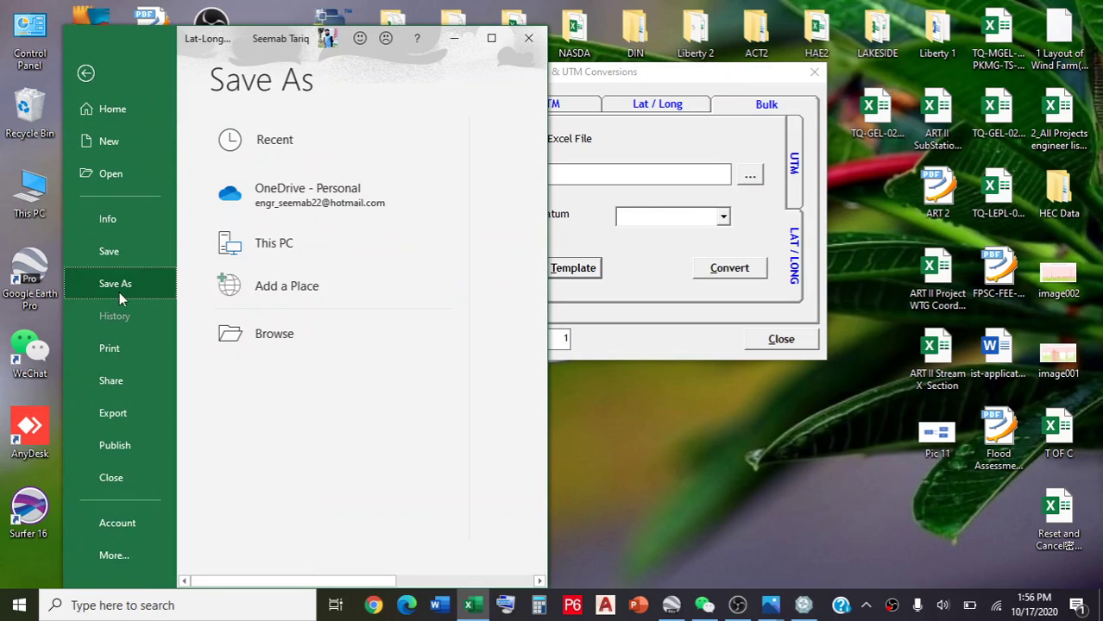
click(310, 350)
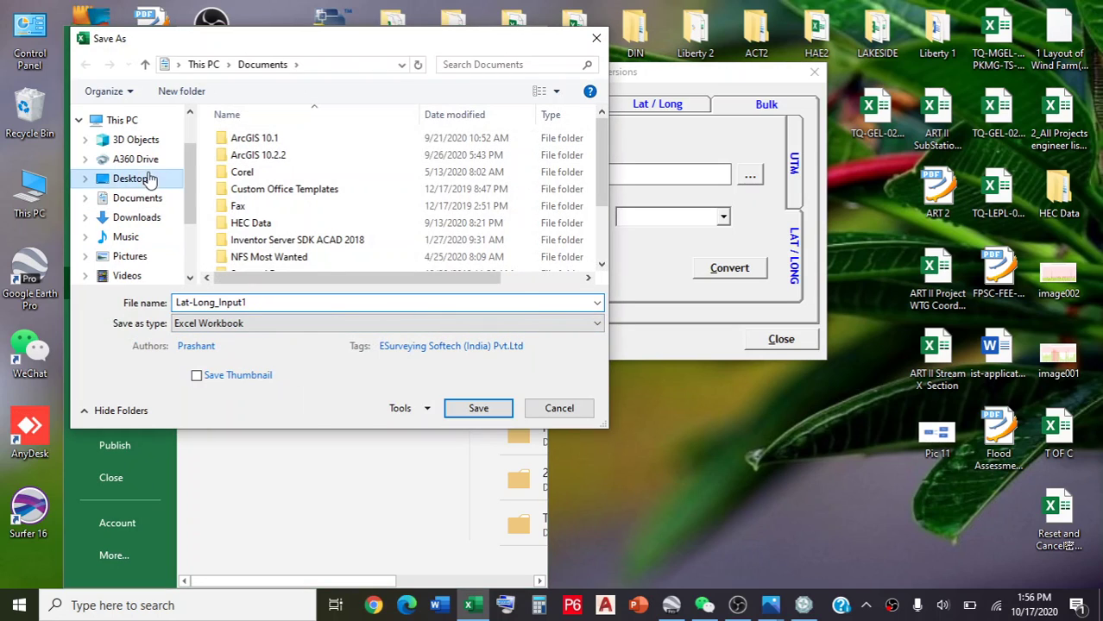
click(148, 178)
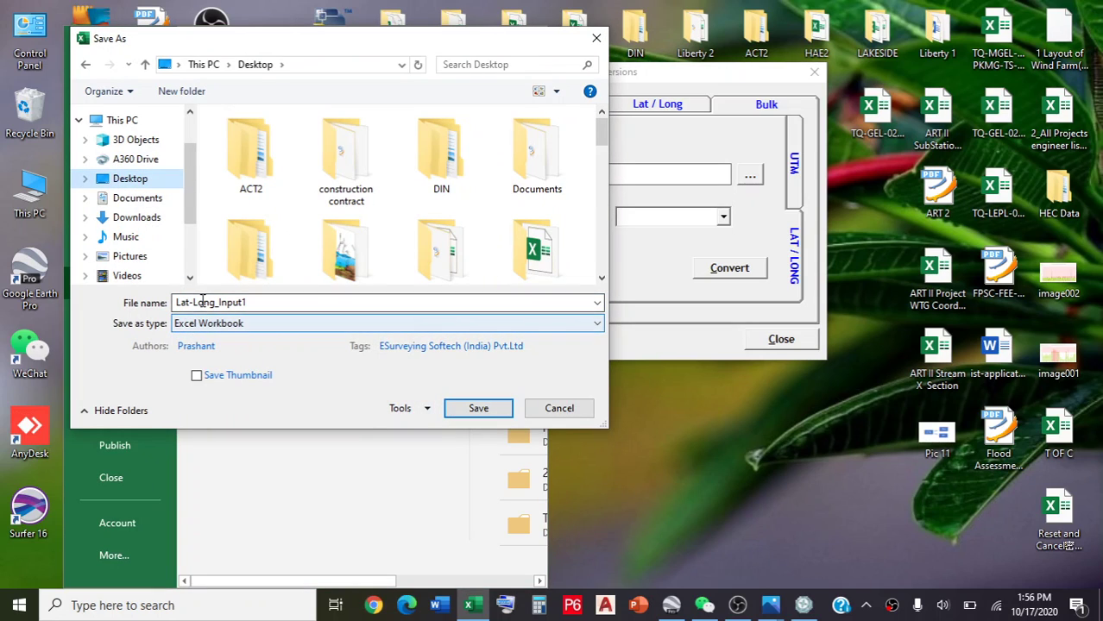
click(478, 408)
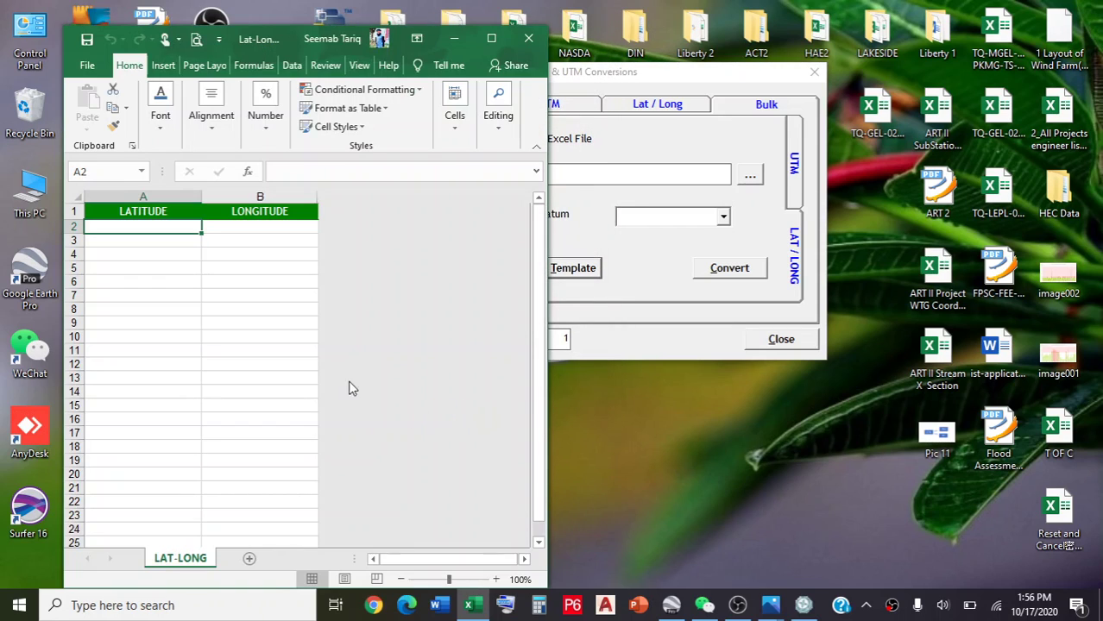
click(524, 39)
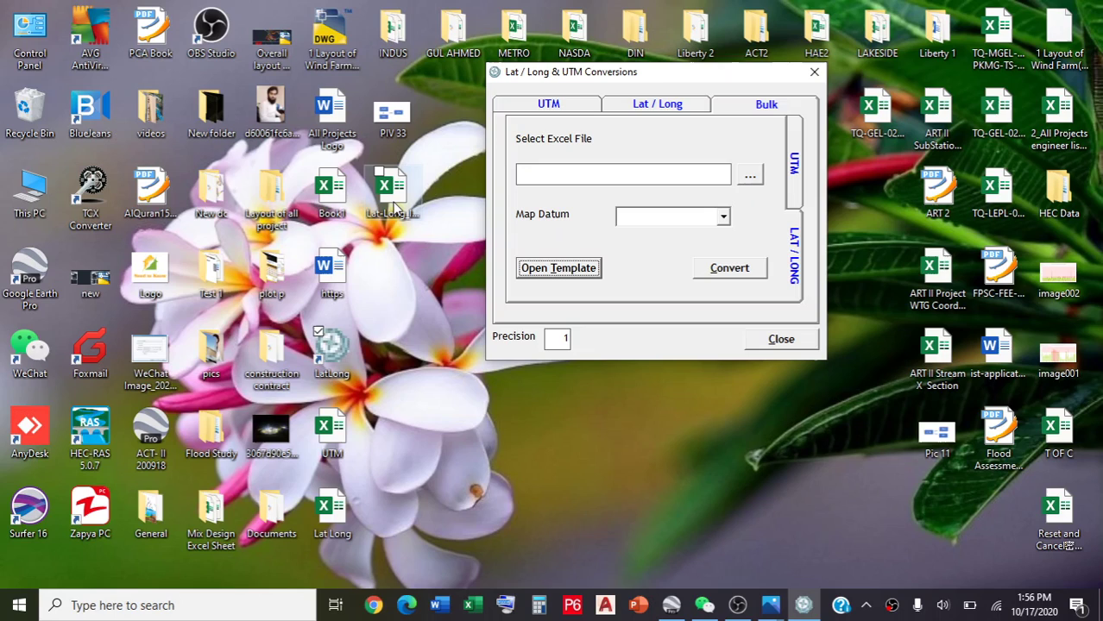
Open Lat Long.xlsx and copy the 20 lat/long values in F2:G21
click(333, 511)
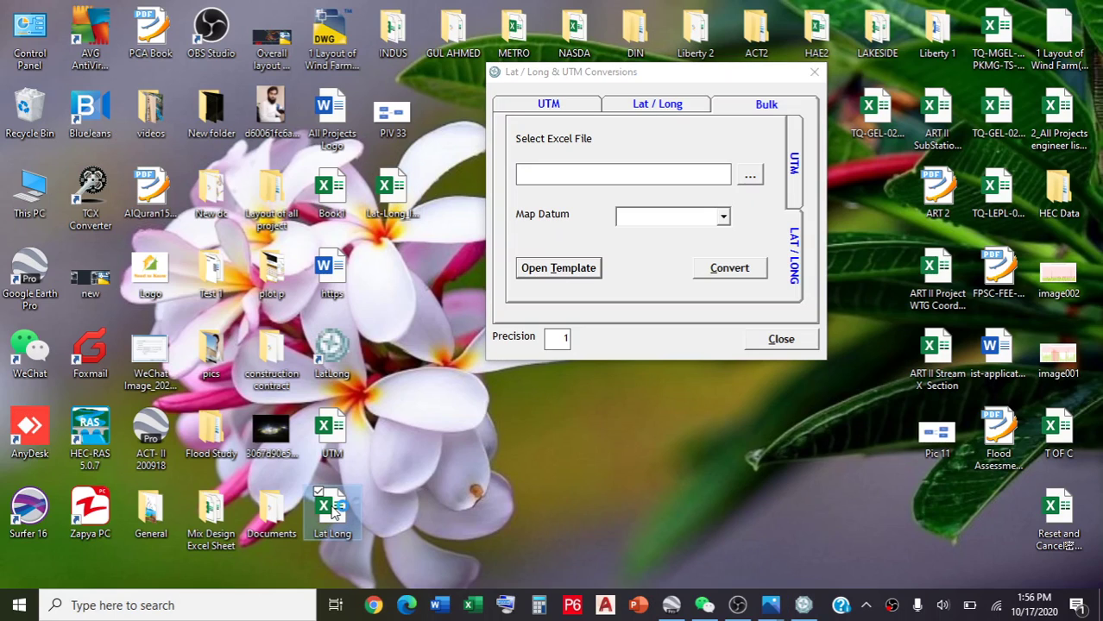
double_click(333, 511)
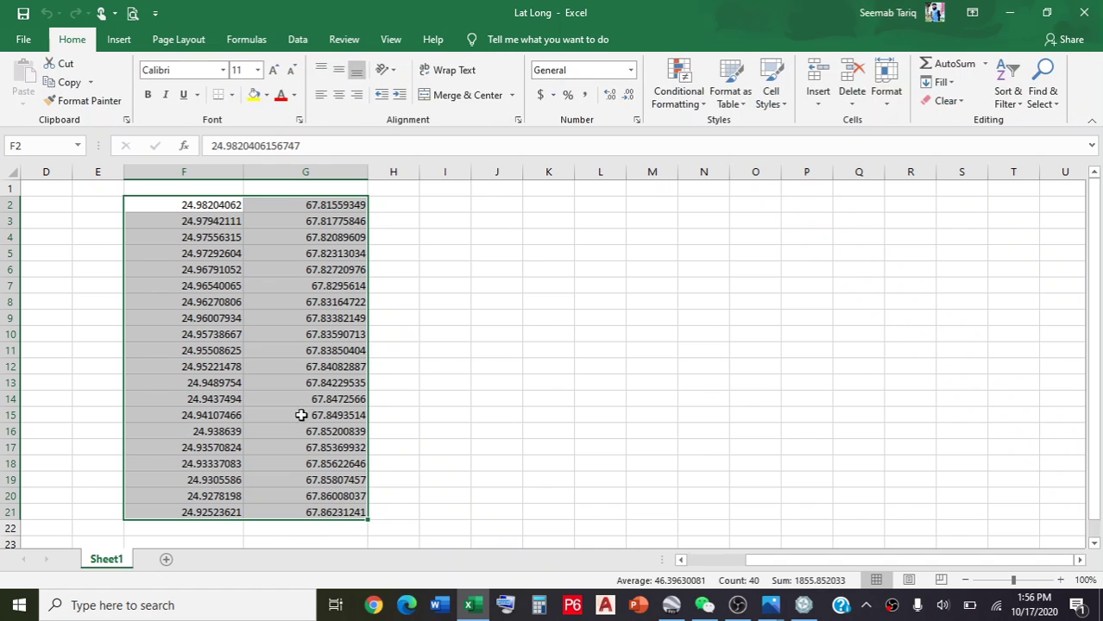
scroll(207, 251, down, 3)
scroll(233, 284, up, 3)
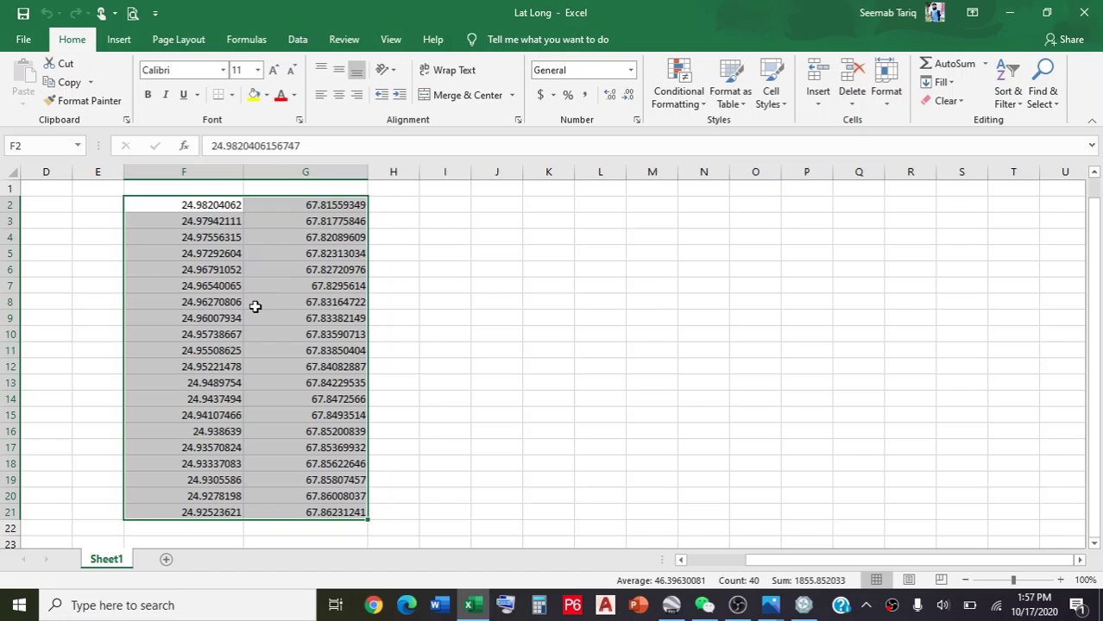
right_click(321, 223)
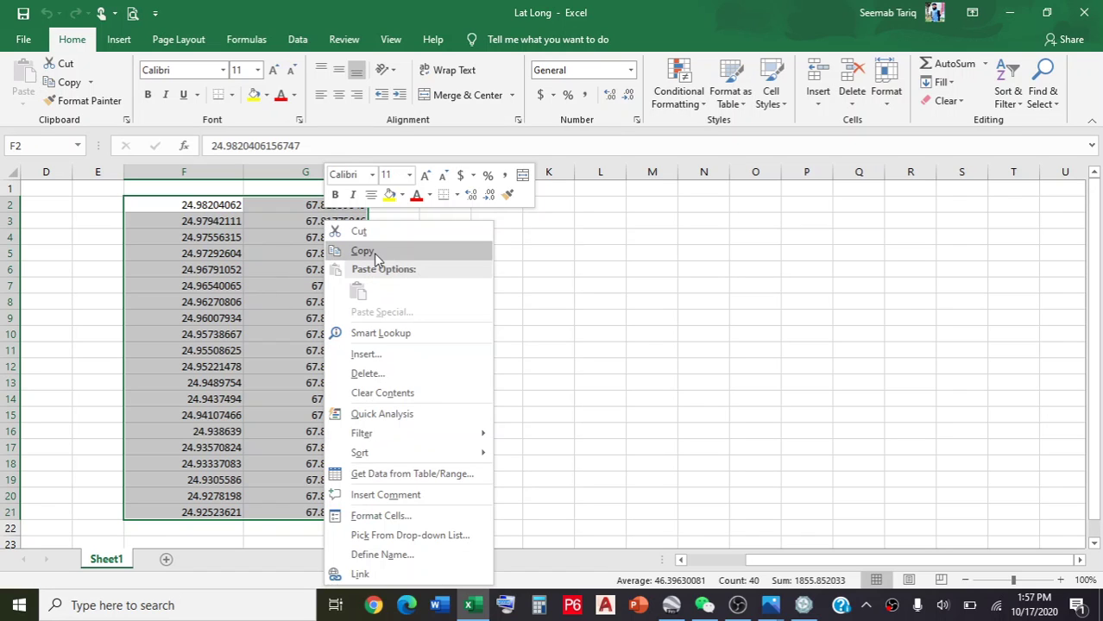
click(374, 252)
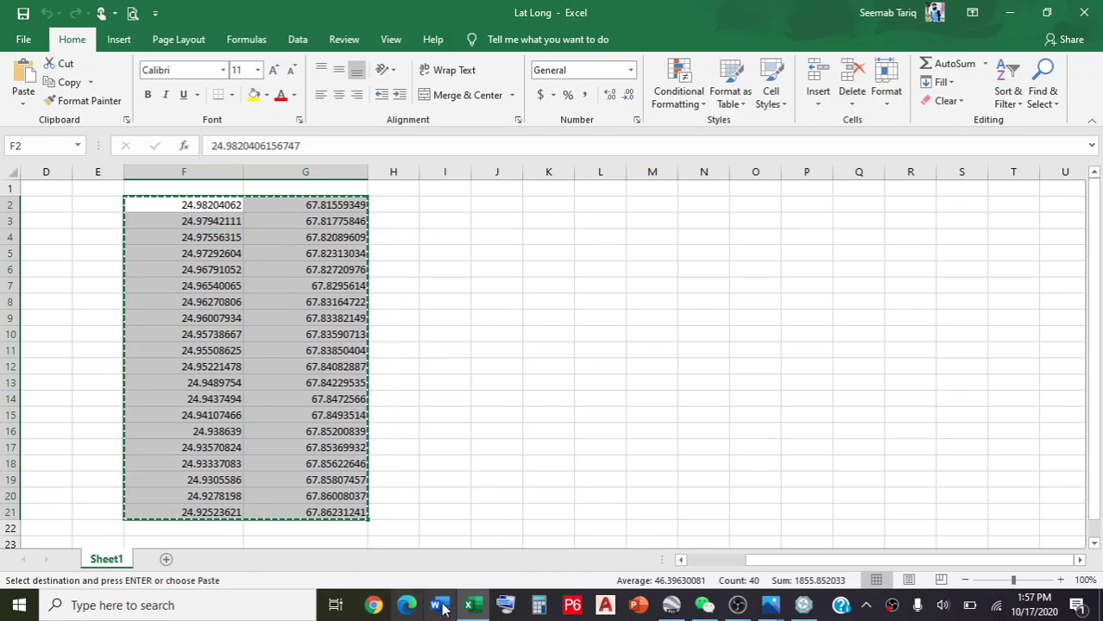
Paste the points into Lat-Long_Input1 starting at A2, then close the workbook
click(473, 608)
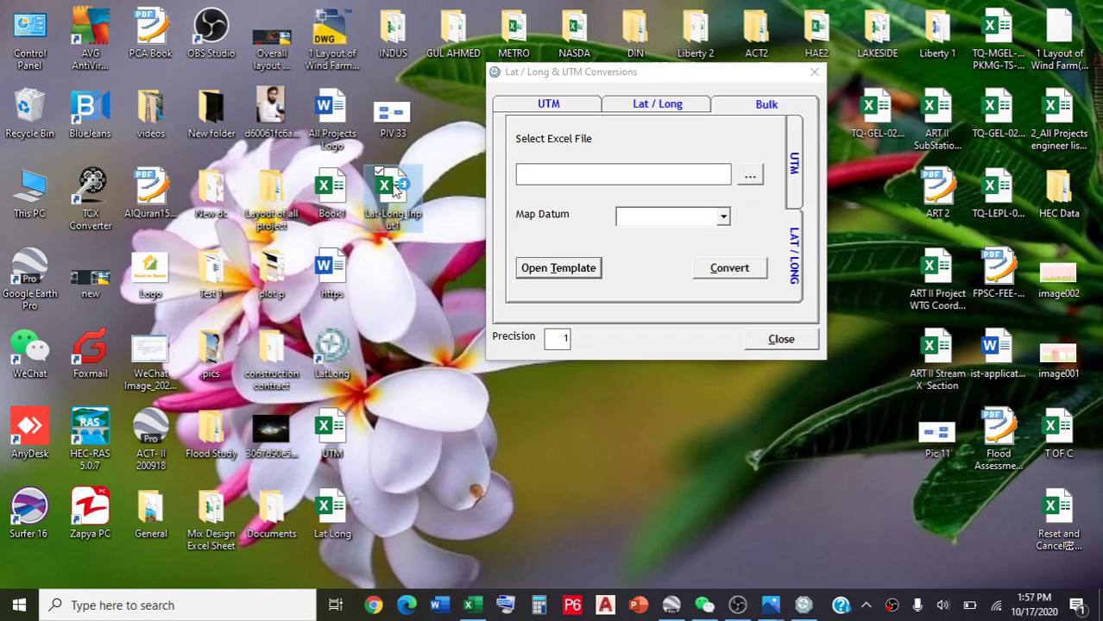
click(470, 605)
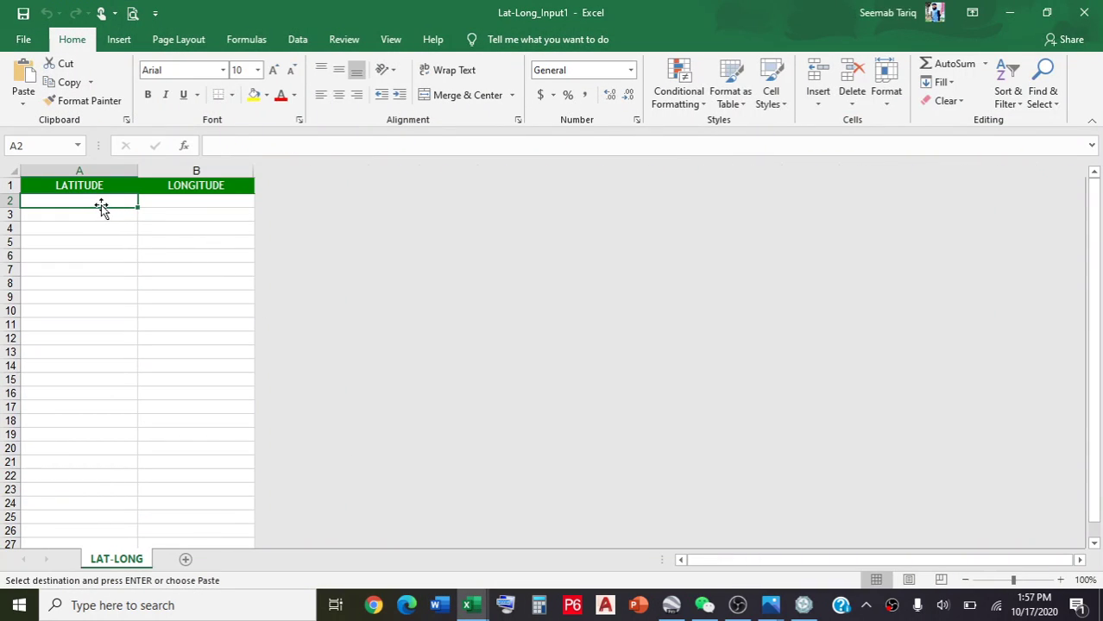
drag(101, 205, 183, 548)
key(ctrl+v)
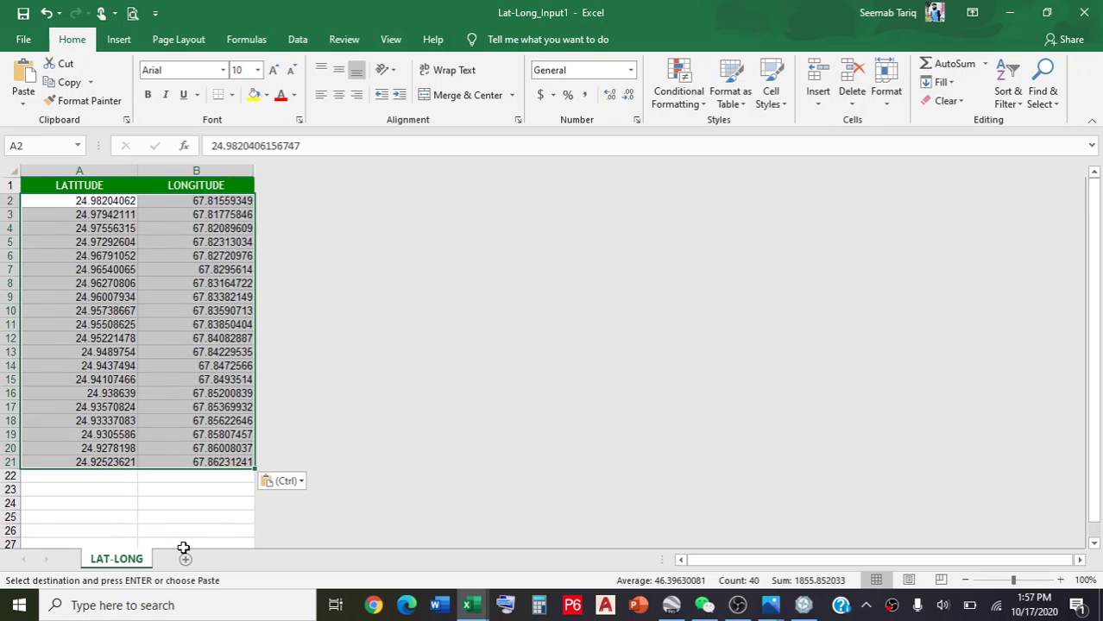
click(1084, 12)
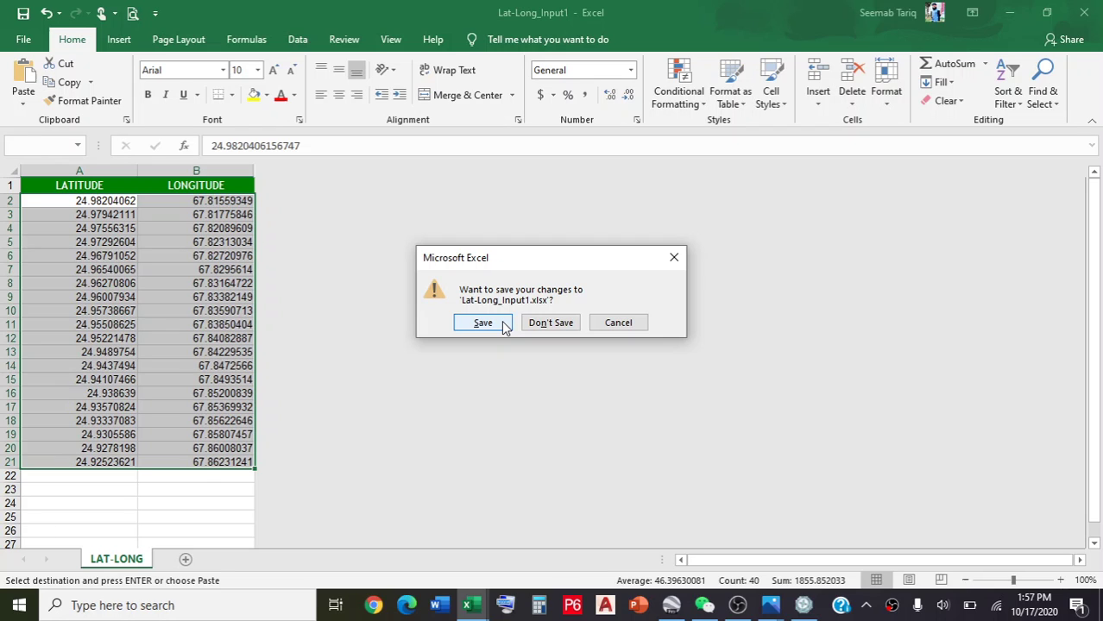
Save Lat-Long_Input1 and load it as the converter's bulk input file
click(505, 327)
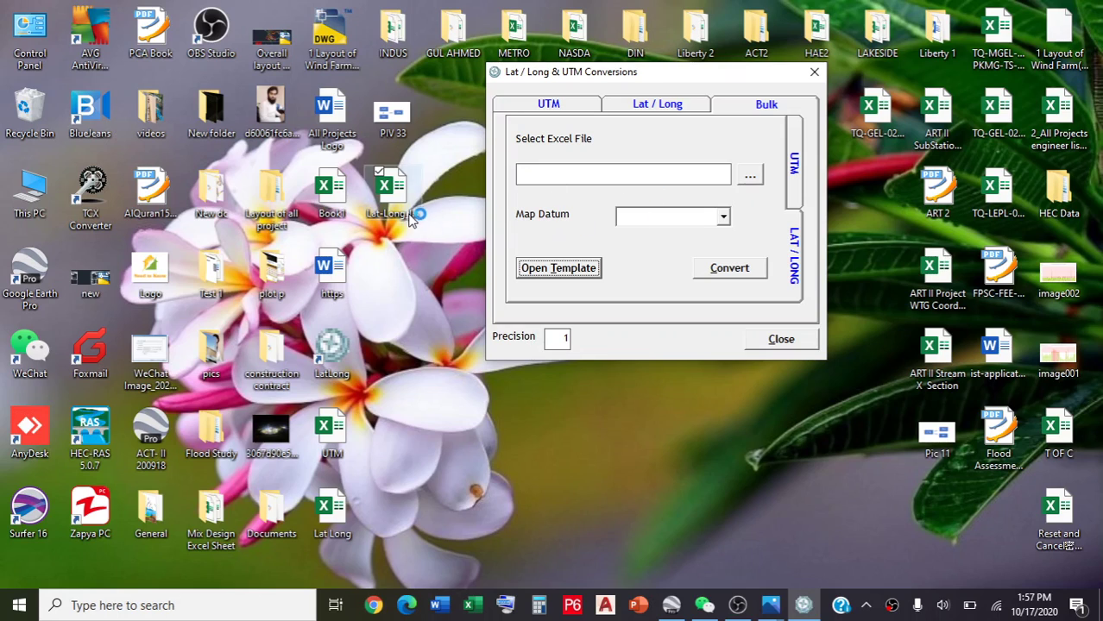
click(751, 177)
scroll(852, 281, down, 5)
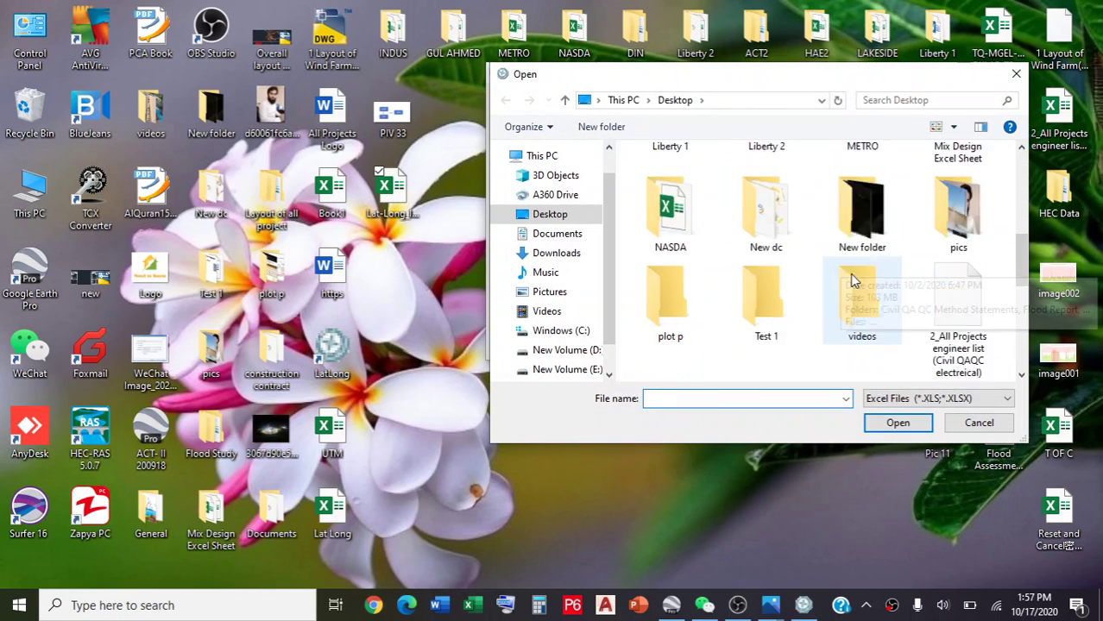
scroll(853, 280, down, 2)
scroll(742, 367, down, 4)
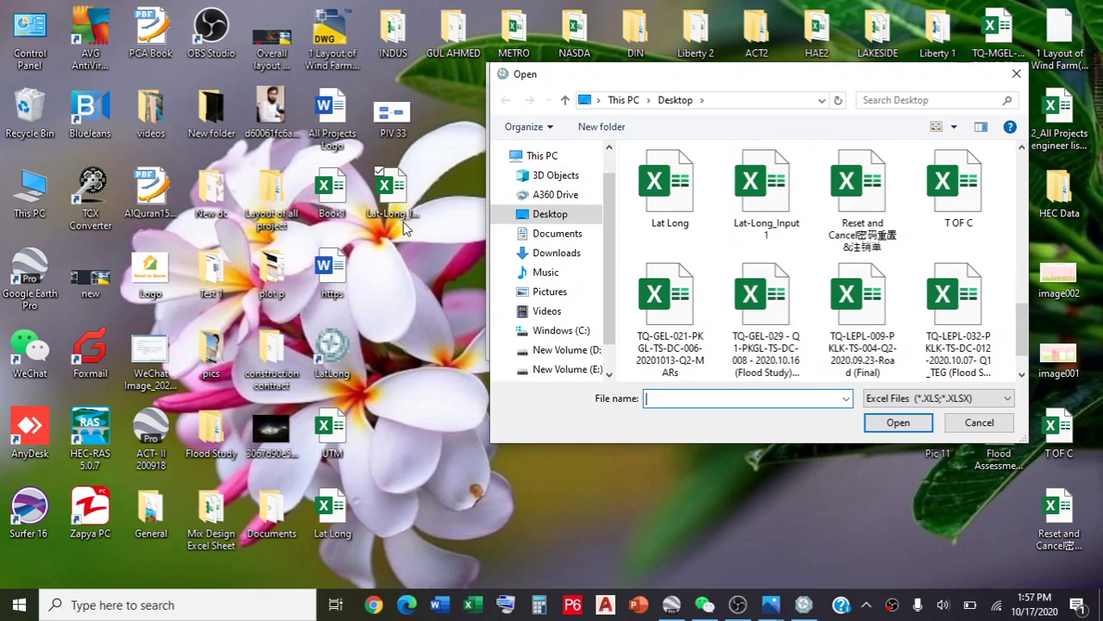
click(775, 187)
click(897, 425)
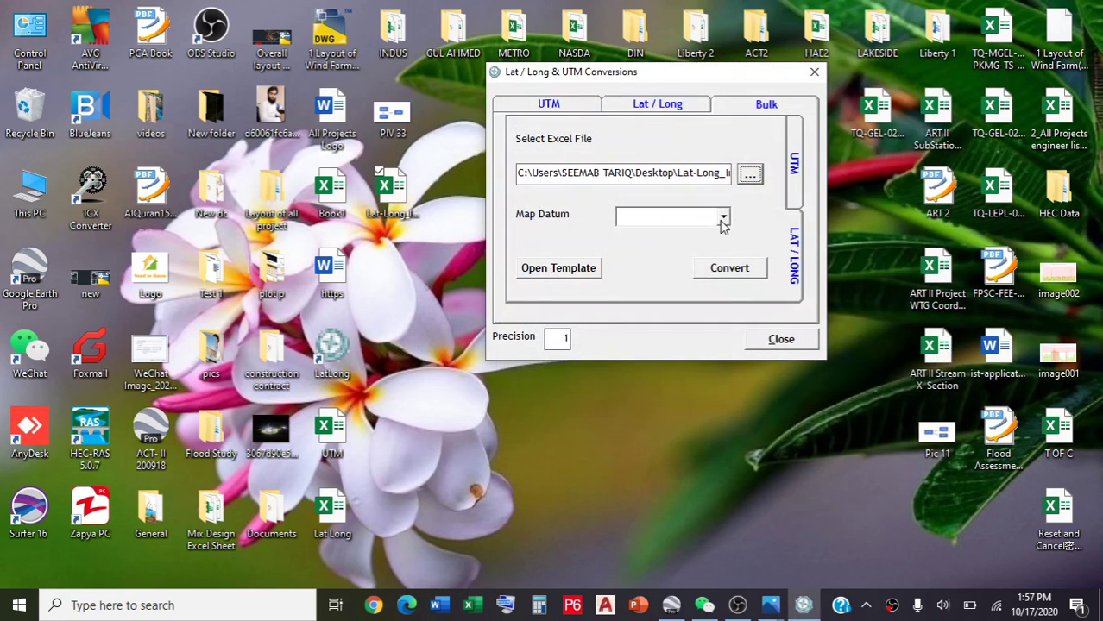
Run the bulk conversion with the NAD83/WGS84 map datum
click(723, 217)
click(686, 233)
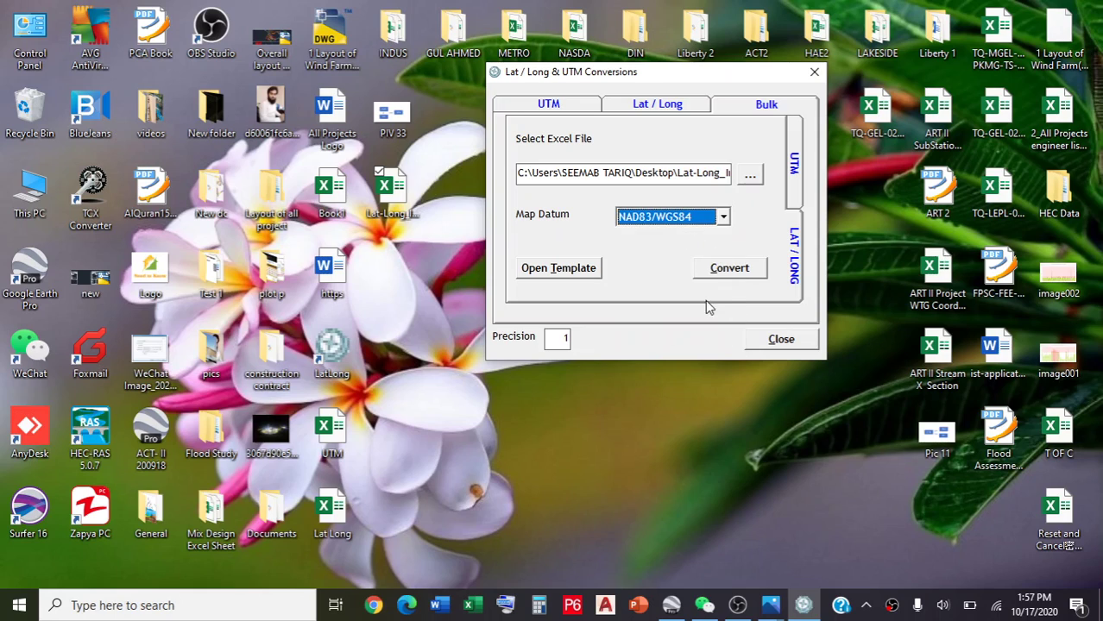
click(730, 273)
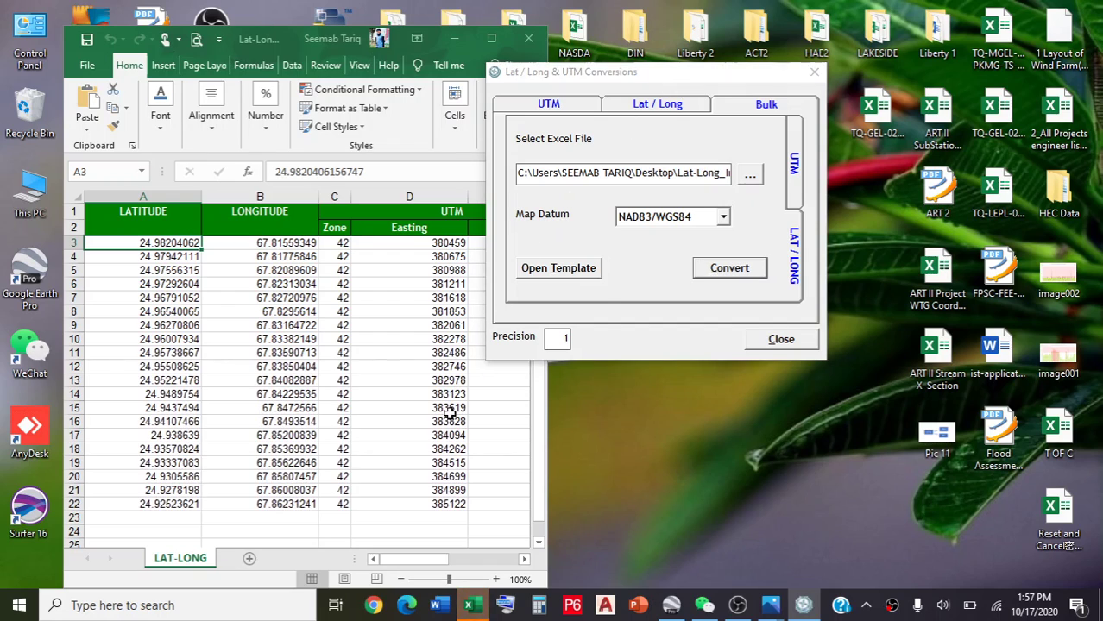
Maximize Lat-Long_Output1 to view zone, easting, northing and DMS columns for all 20 points
click(566, 357)
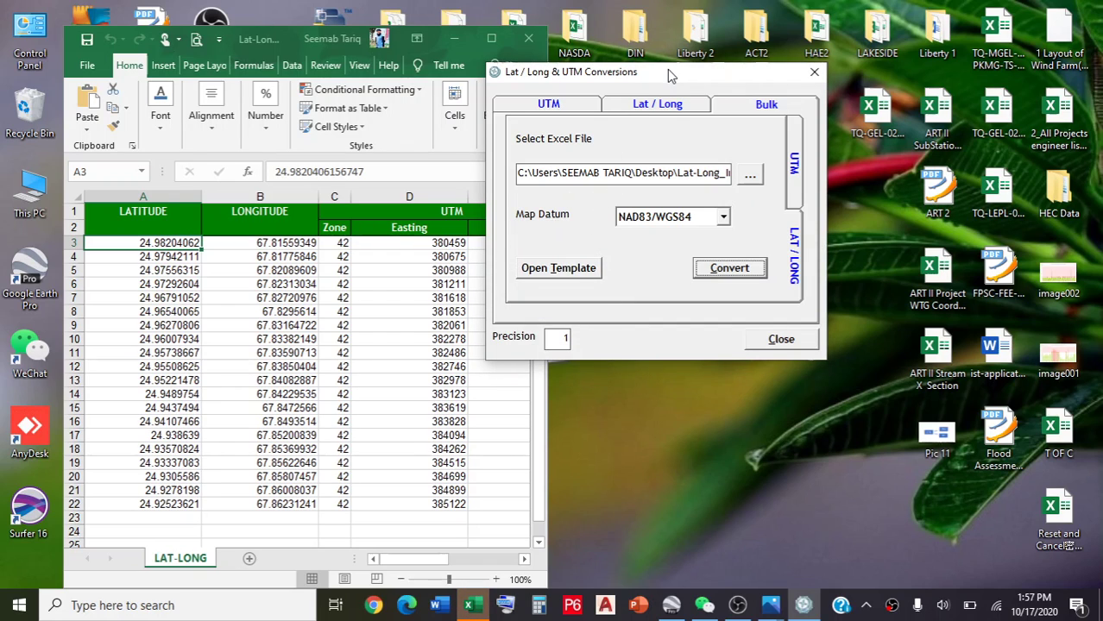
drag(639, 73, 857, 61)
click(497, 43)
click(497, 41)
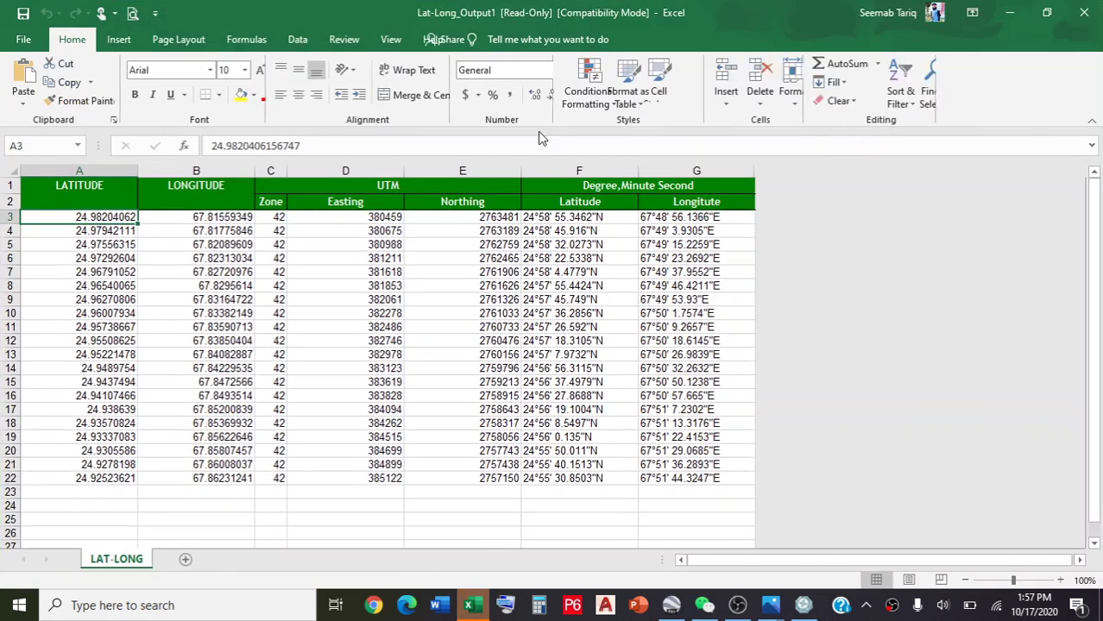